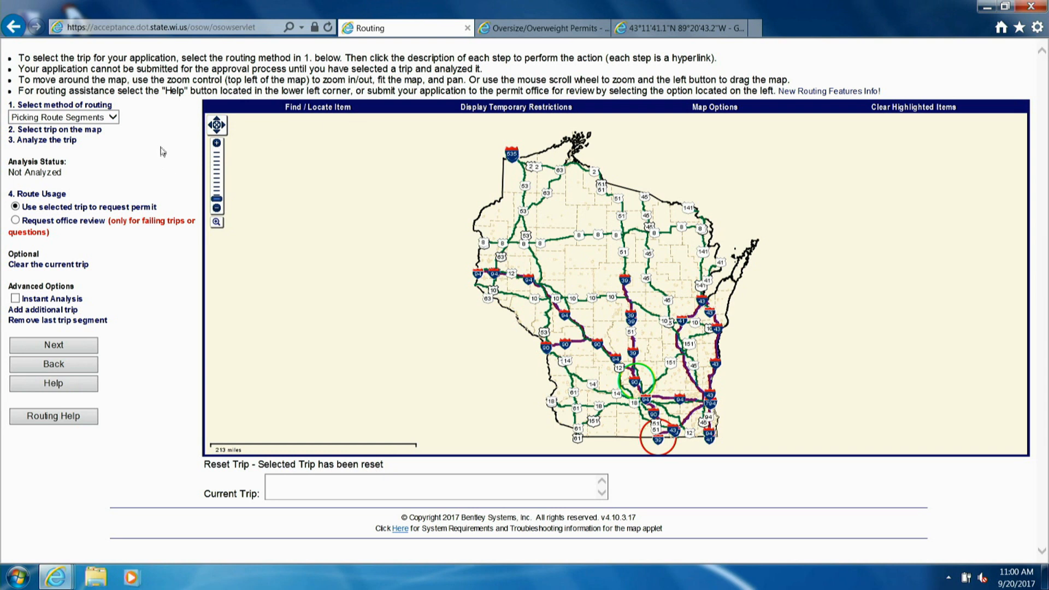
Set the routing method to Text Description and open the wizard for entering the trip description.
left_click(109, 117)
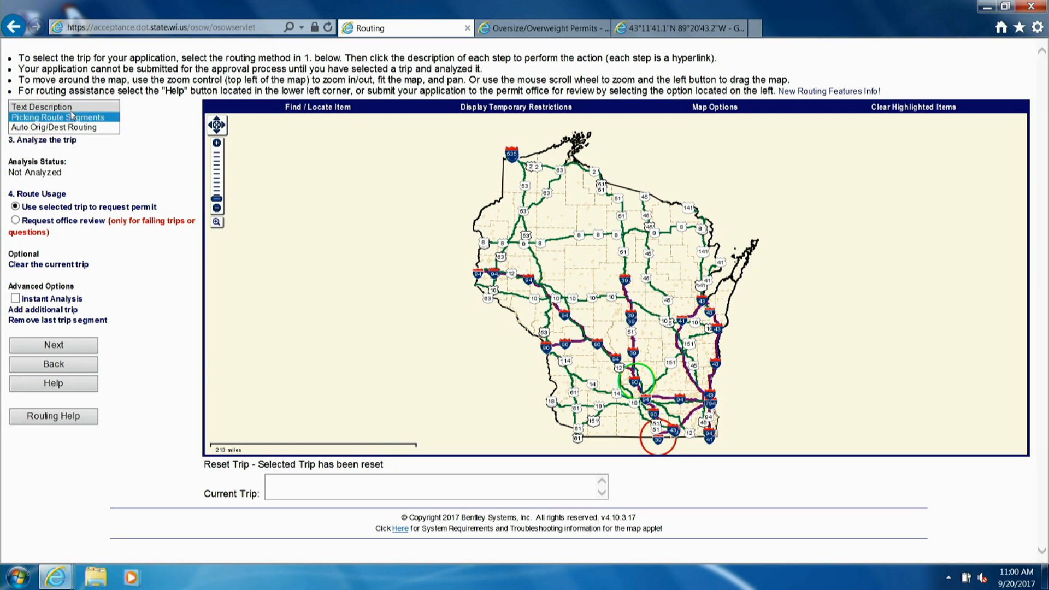
left_click(49, 107)
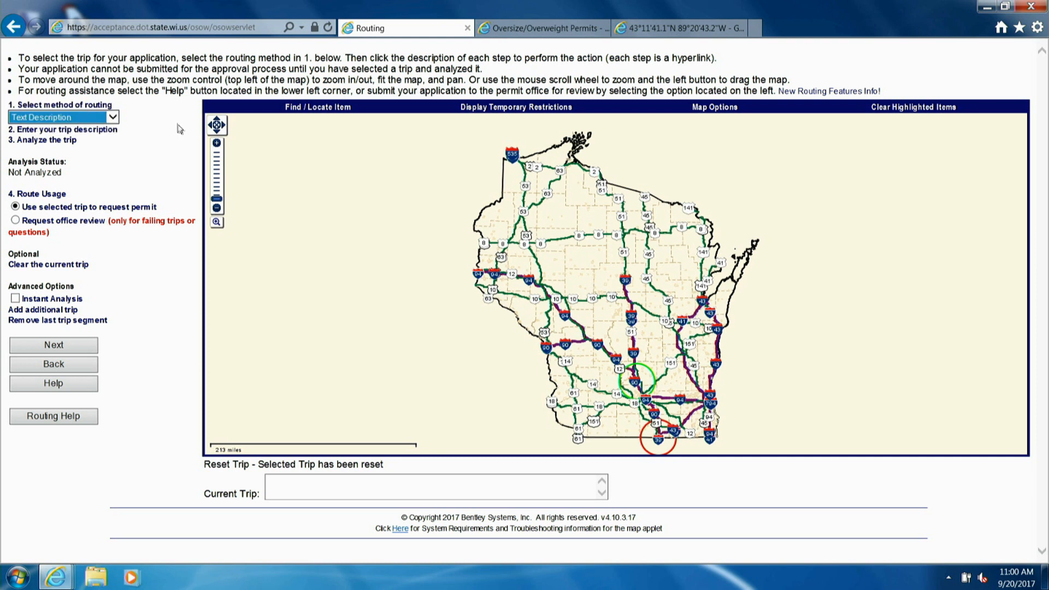
left_click(21, 132)
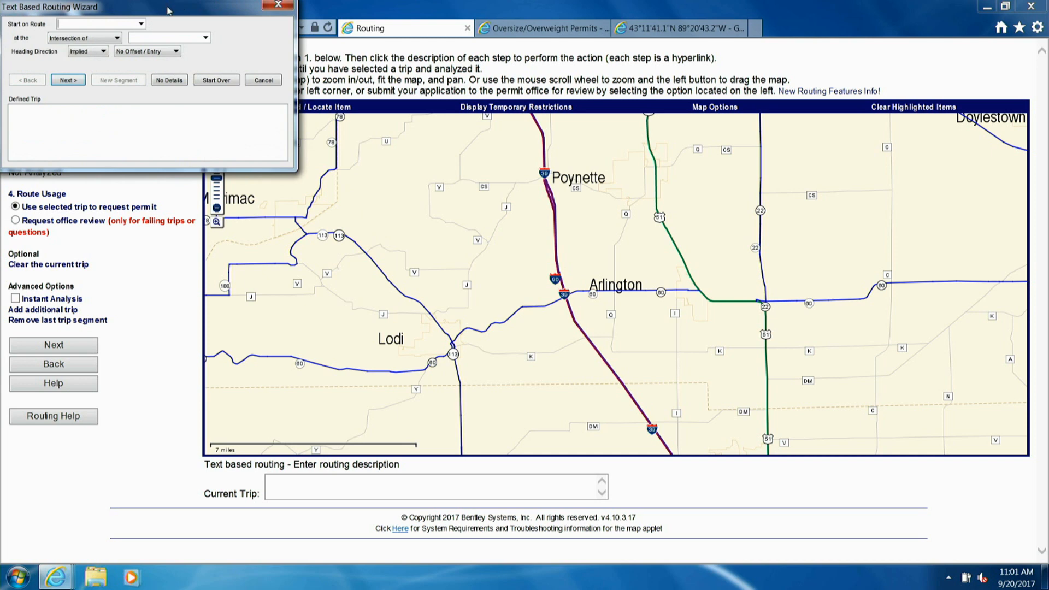
left_click_drag(168, 10, 393, 103)
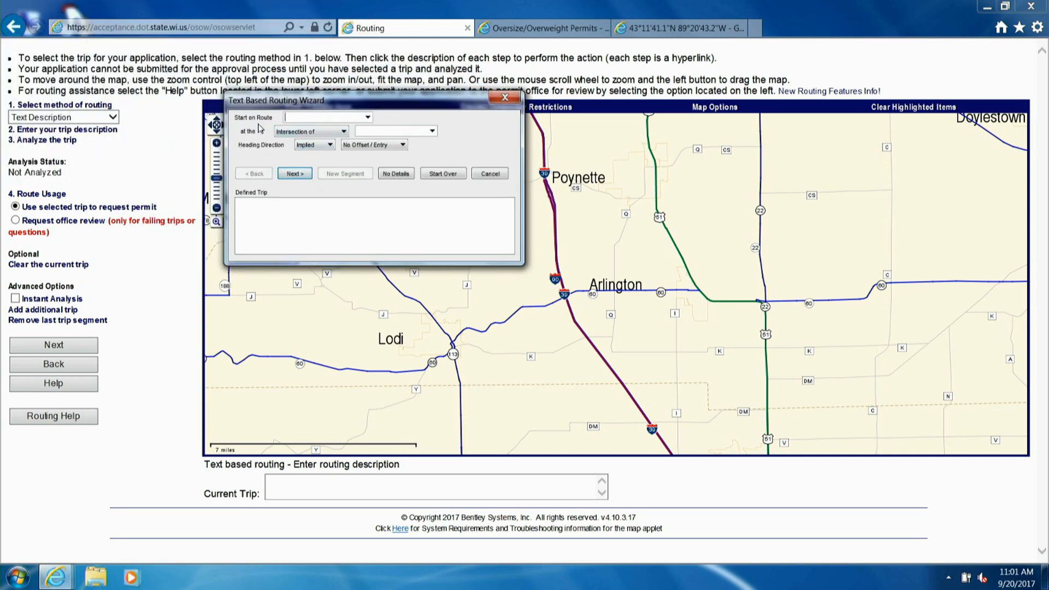
Set the trip's starting route to WI-60.
left_click(368, 117)
scroll(350, 169, "down", 6)
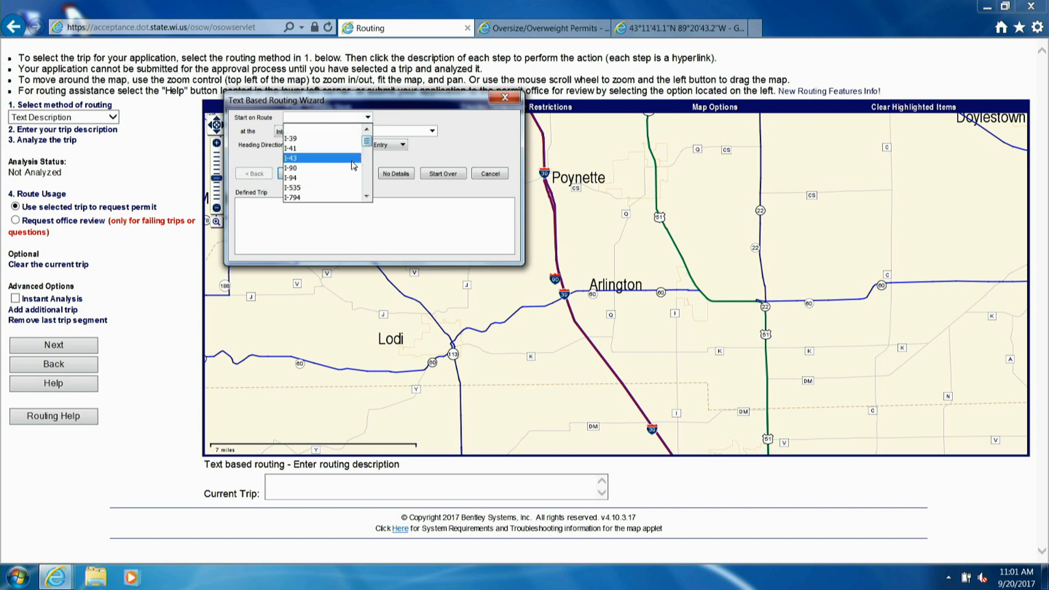
scroll(349, 174, "down", 8)
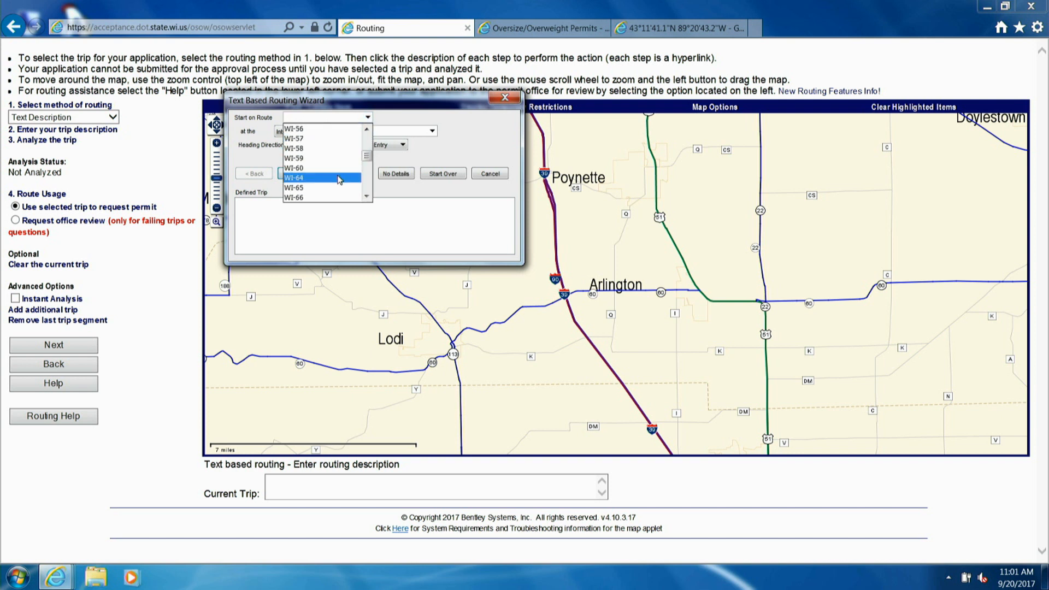
left_click(304, 168)
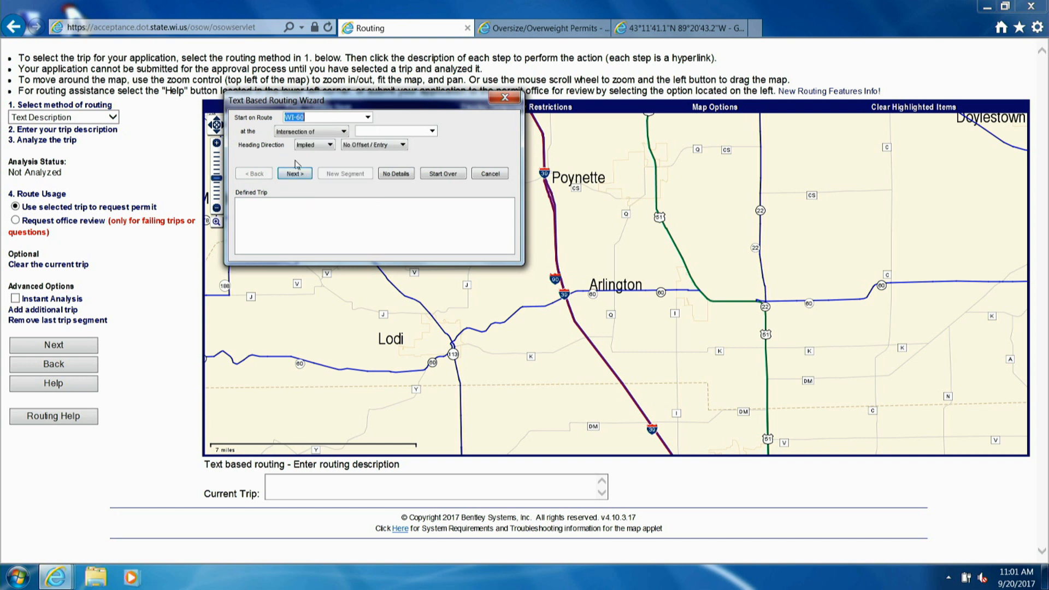
Set the starting location on the route to the intersection of CTH I.
left_click(344, 133)
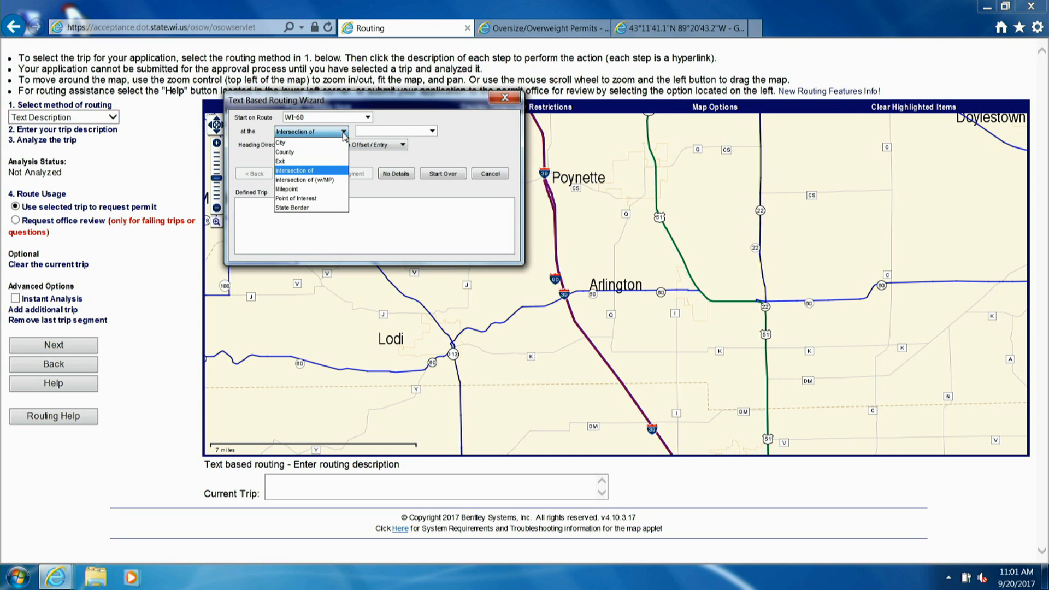
left_click(319, 172)
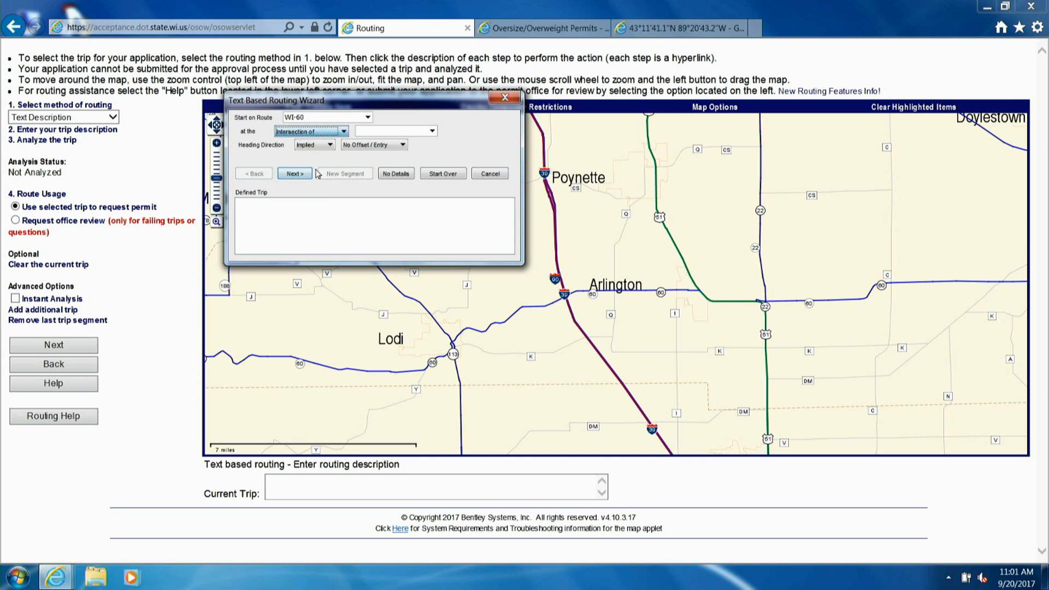
left_click(432, 133)
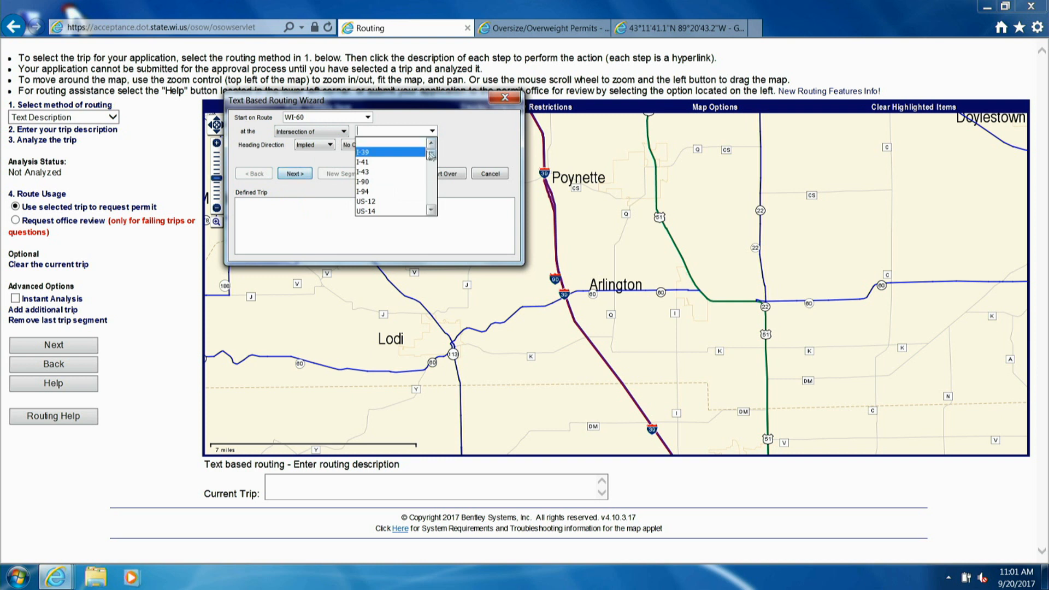
left_click_drag(431, 155, 416, 170)
scroll(389, 162, "up", 1)
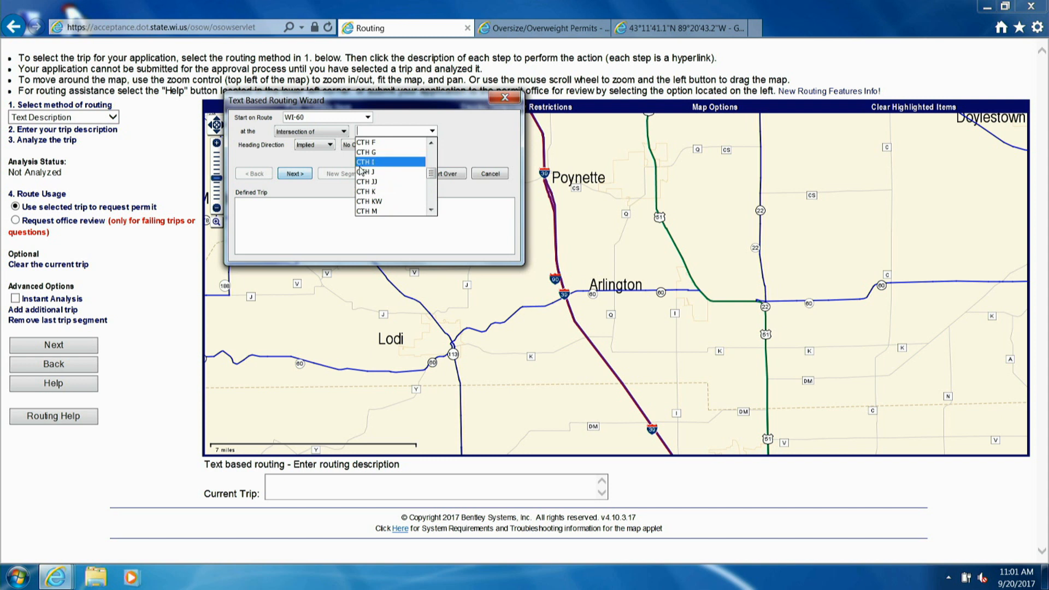
left_click(366, 163)
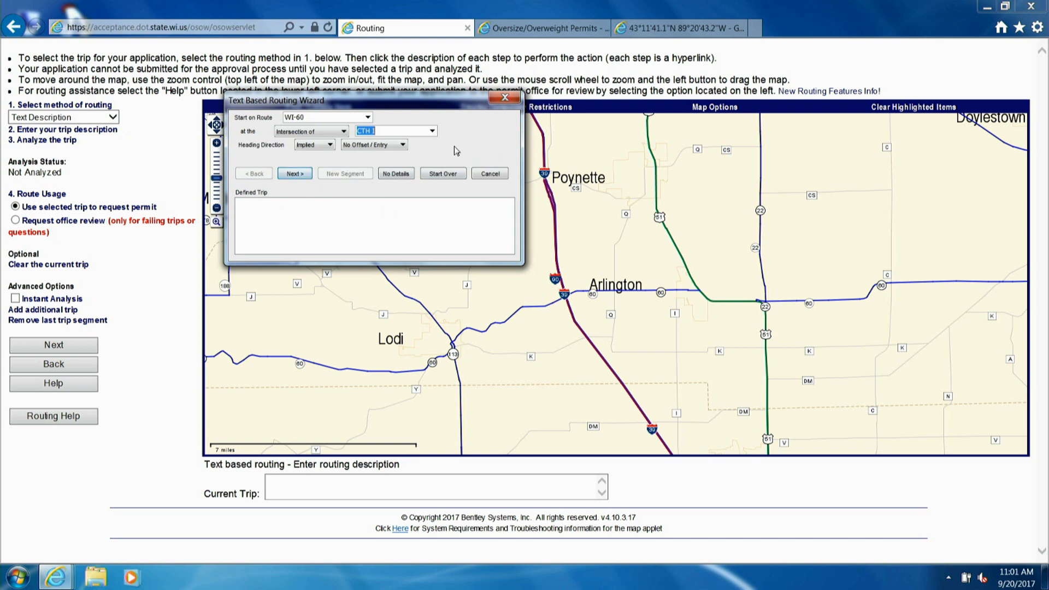
Set the start's heading direction to E with an offset of .25 miles E, and submit the starting point.
left_click(330, 146)
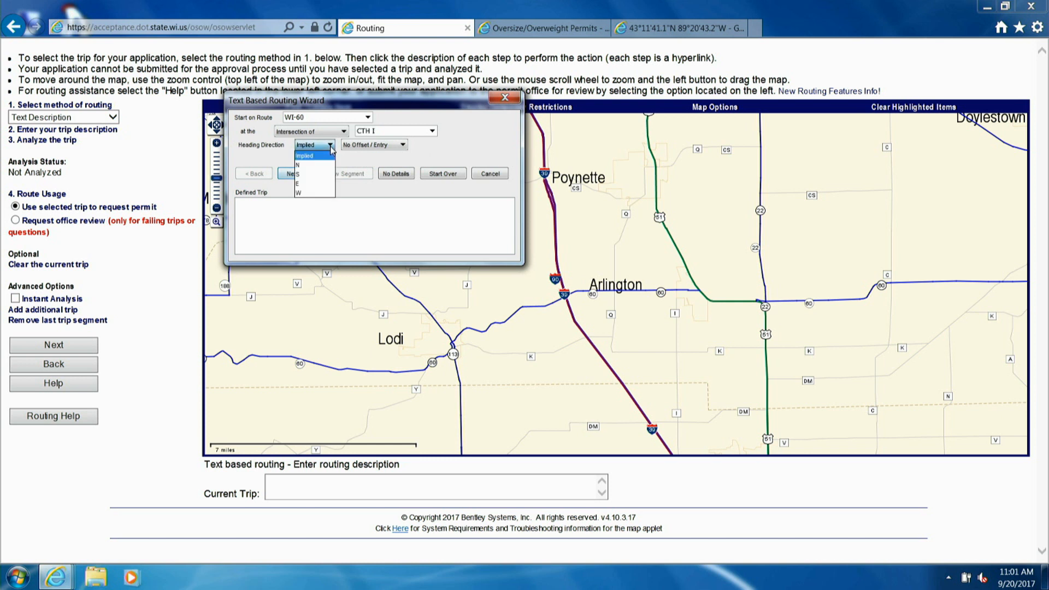
left_click(304, 185)
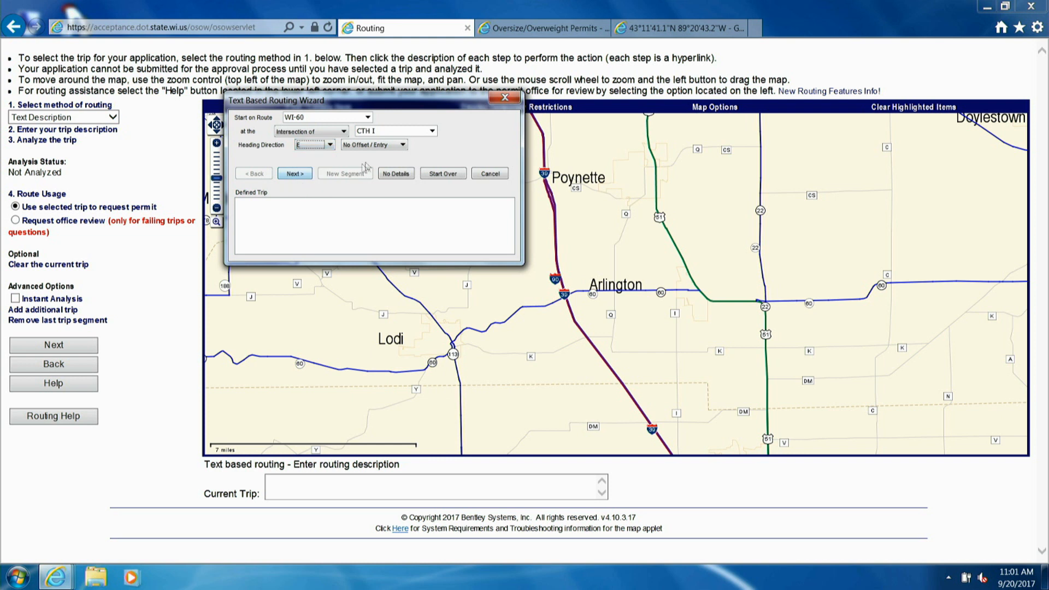
left_click(403, 145)
left_click(382, 165)
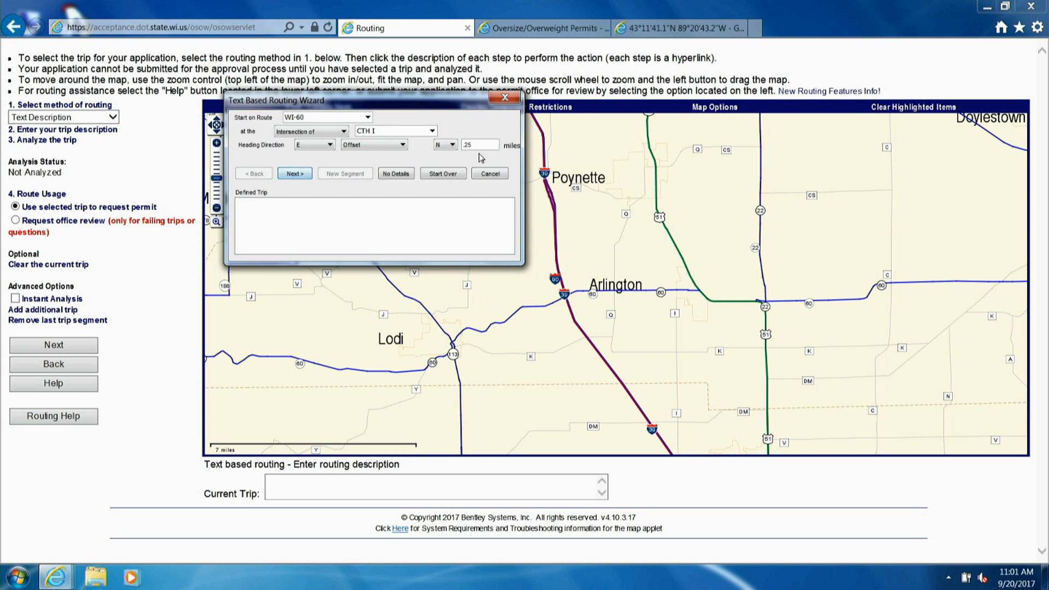
left_click(452, 145)
left_click(443, 175)
left_click(290, 175)
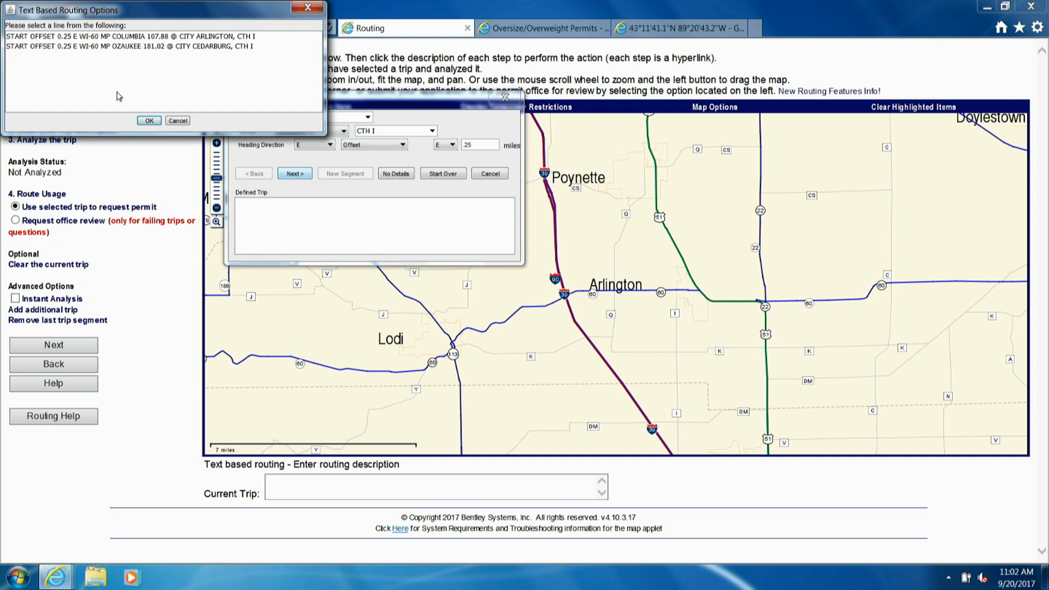
Compare the matching start points on the map and accept the one on WI-60 in Columbia County at Arlington, CTH I.
left_click(71, 37)
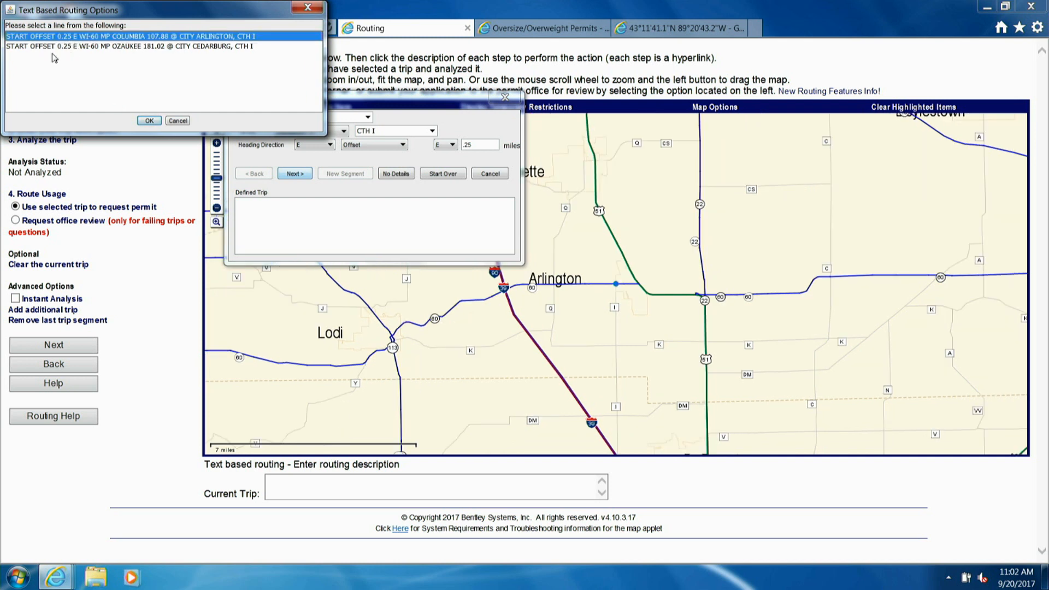
left_click(47, 47)
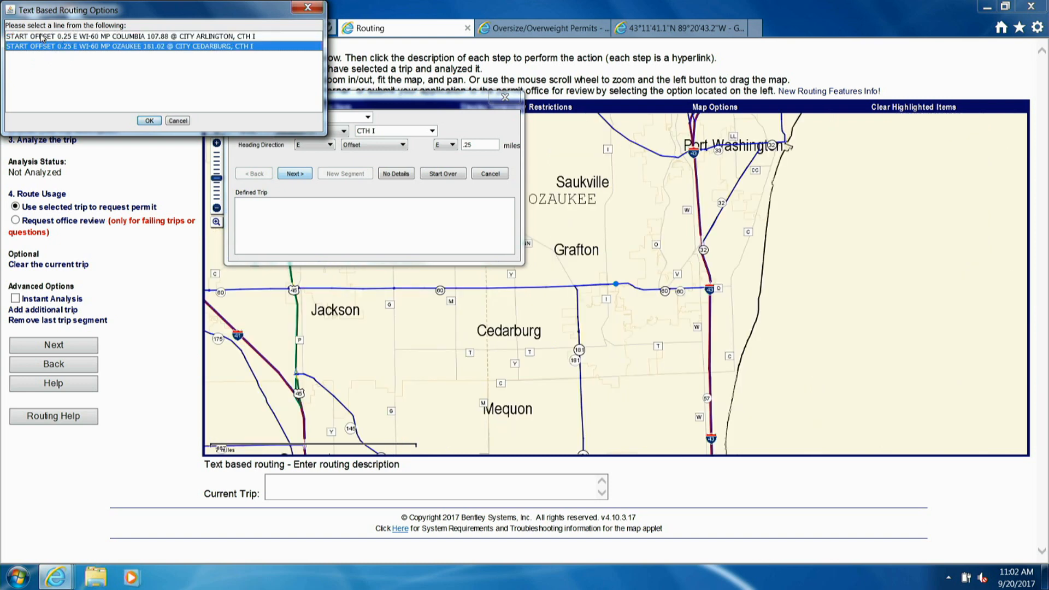
left_click(42, 37)
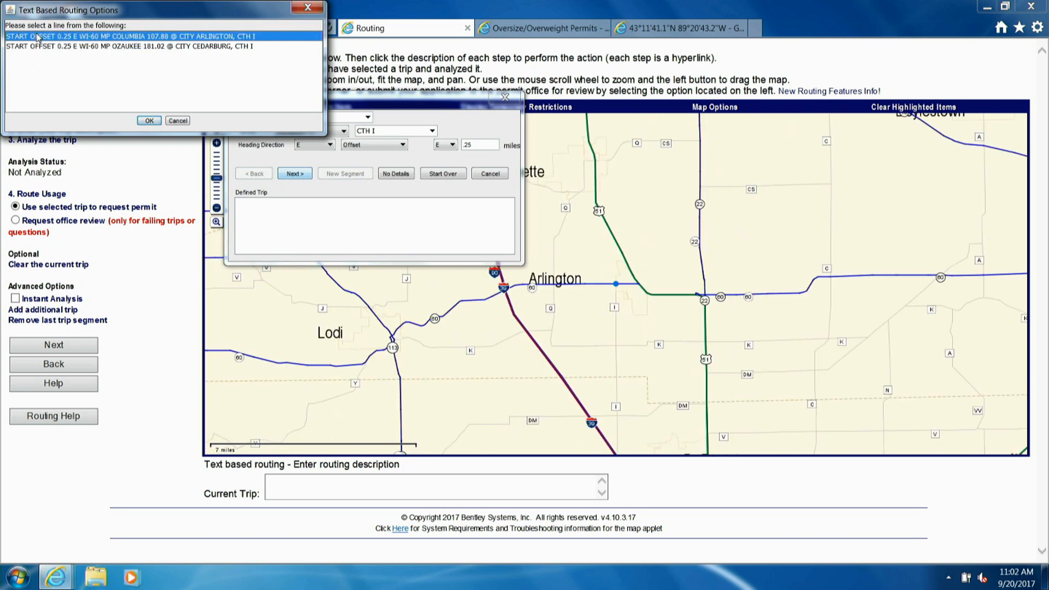
left_click(144, 119)
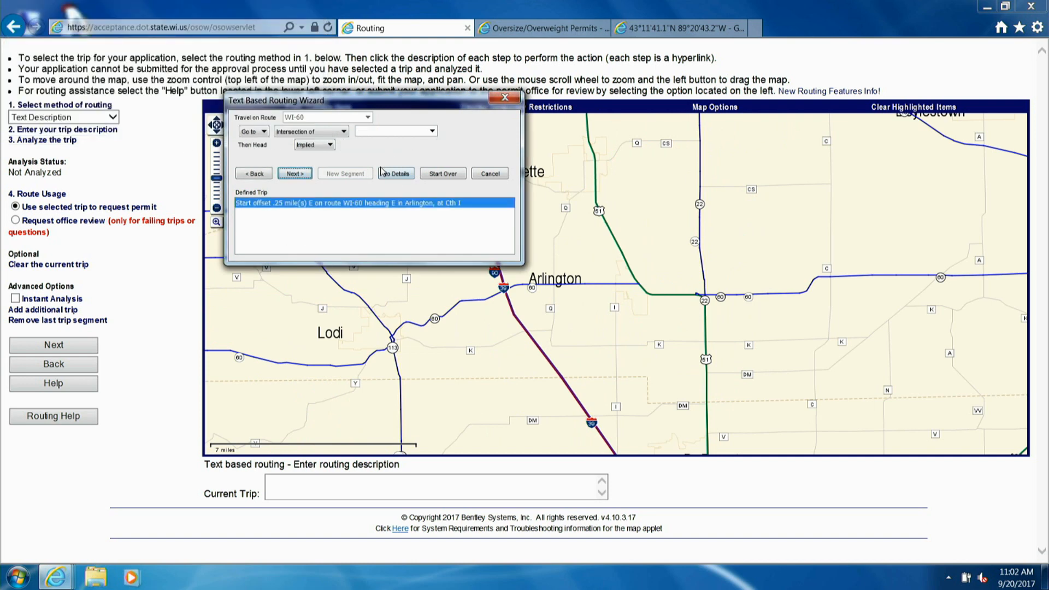
Add a trip leg along WI-60 to the intersection of I-39.
left_click(433, 131)
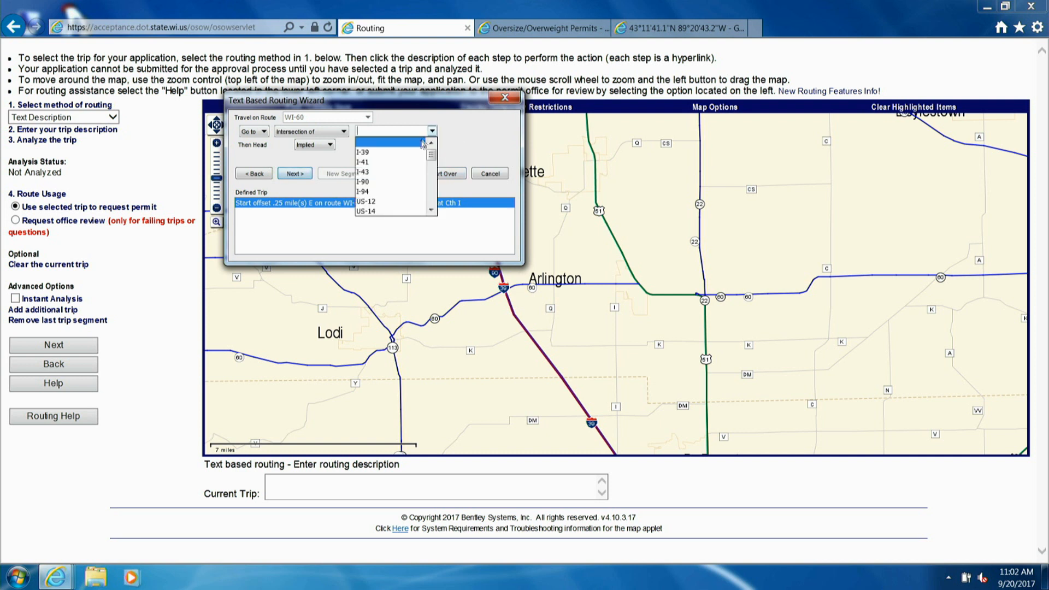
left_click(412, 153)
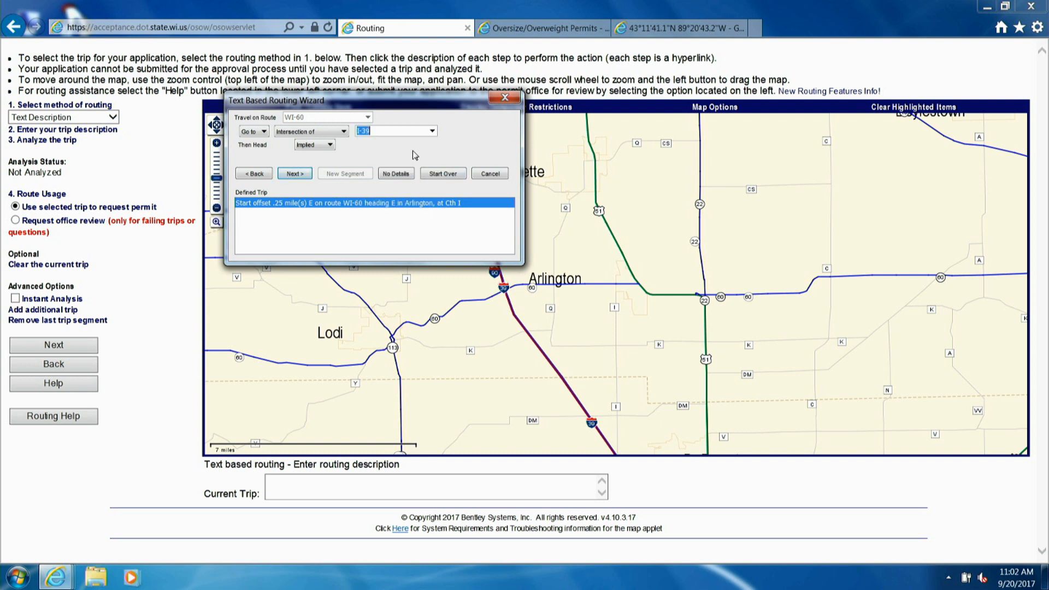
left_click(295, 174)
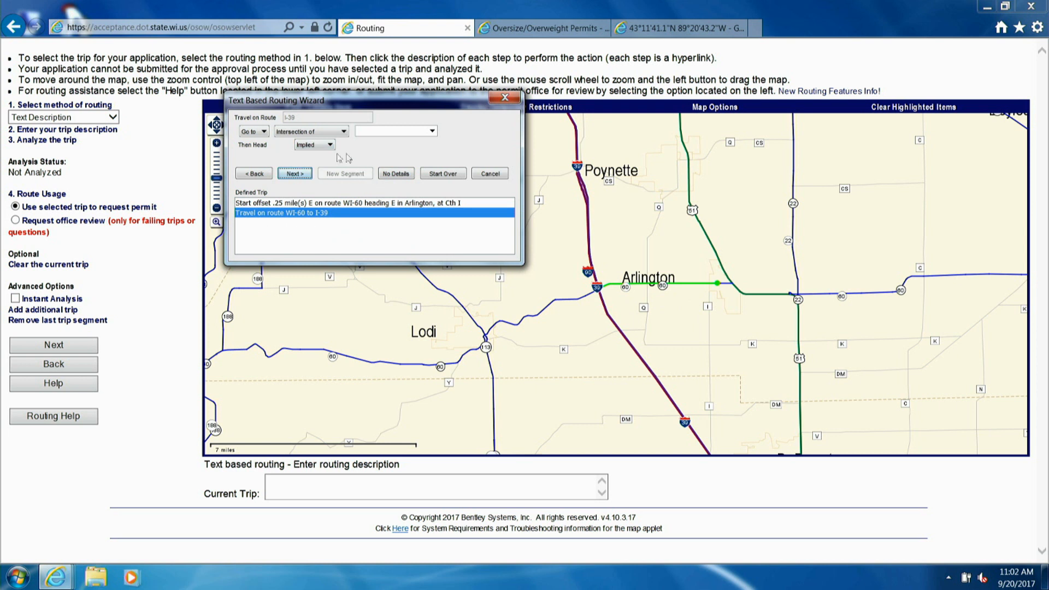
End the trip on I-39 at the state border of Illinois and use the defined trip.
left_click(264, 133)
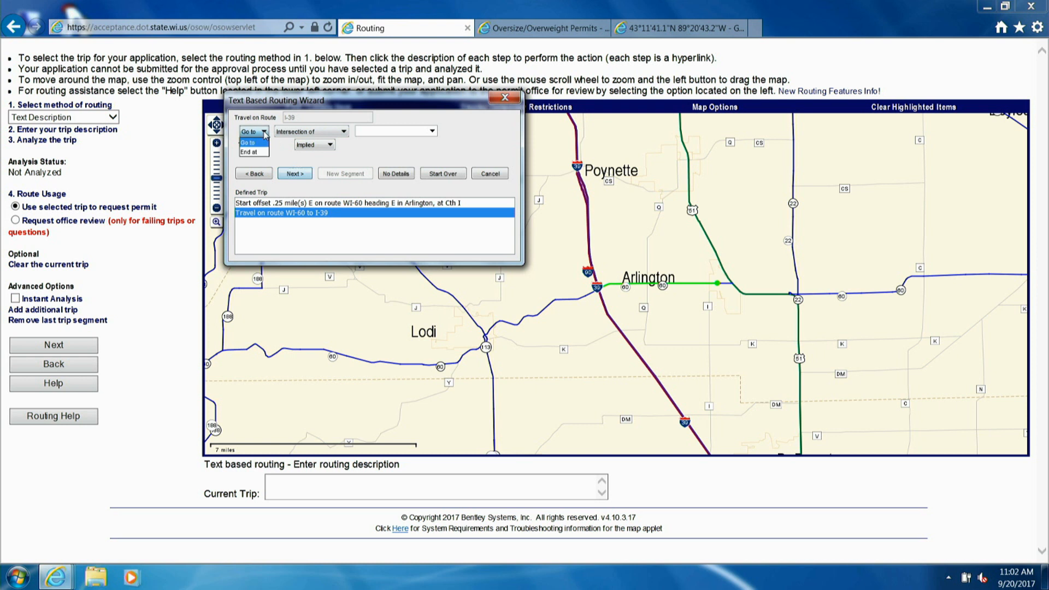
left_click(255, 153)
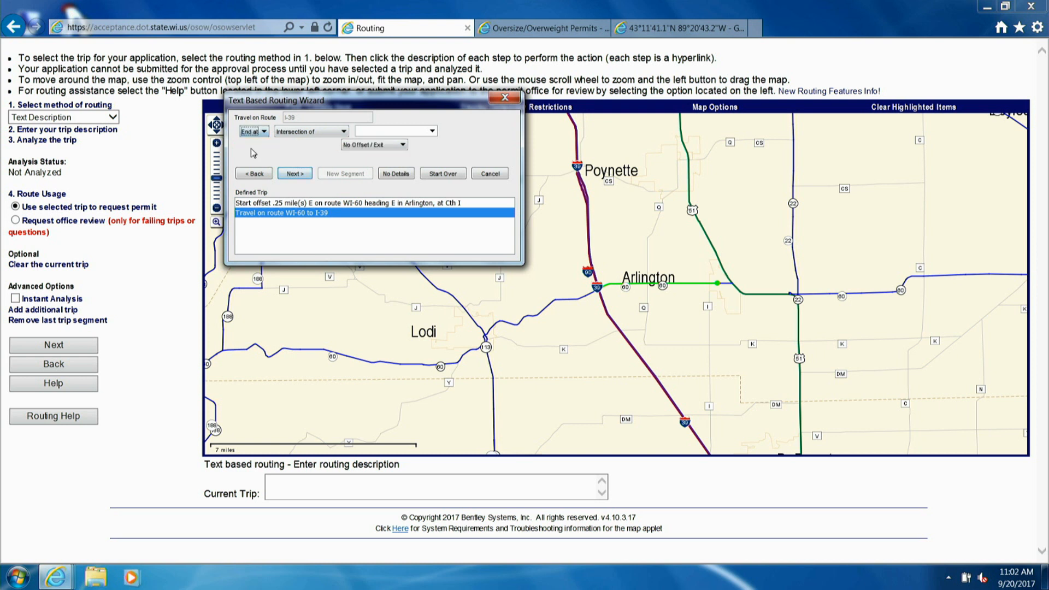
left_click(344, 132)
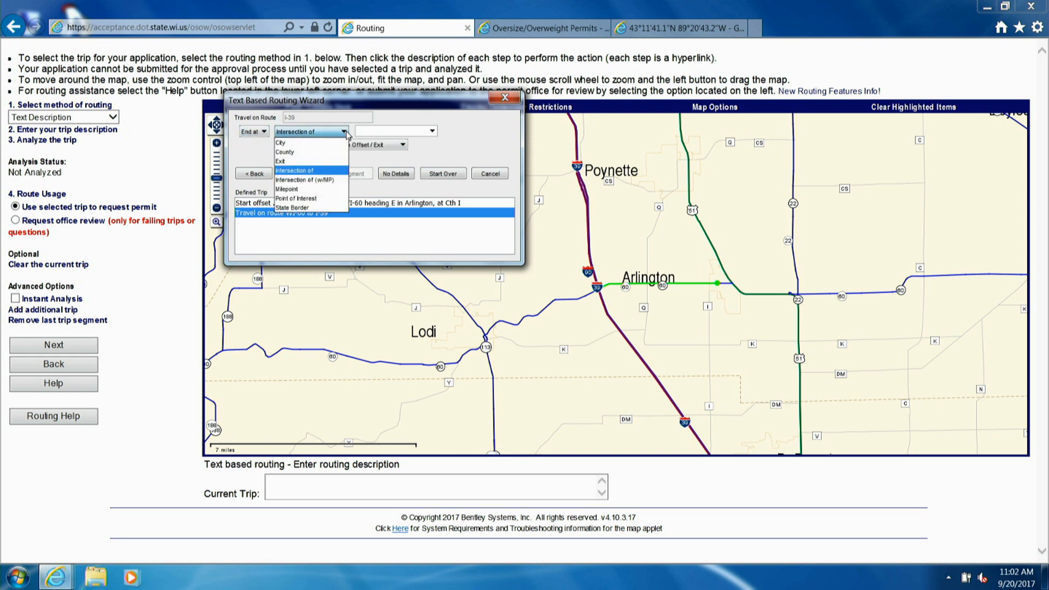
left_click(293, 208)
left_click(407, 131)
left_click(408, 153)
left_click(295, 173)
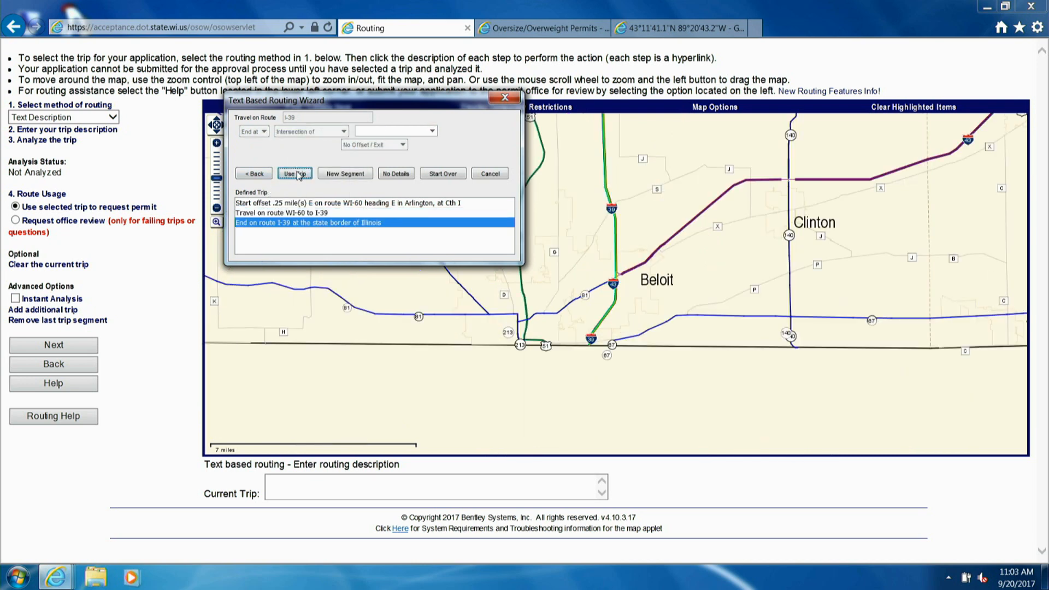
left_click(295, 174)
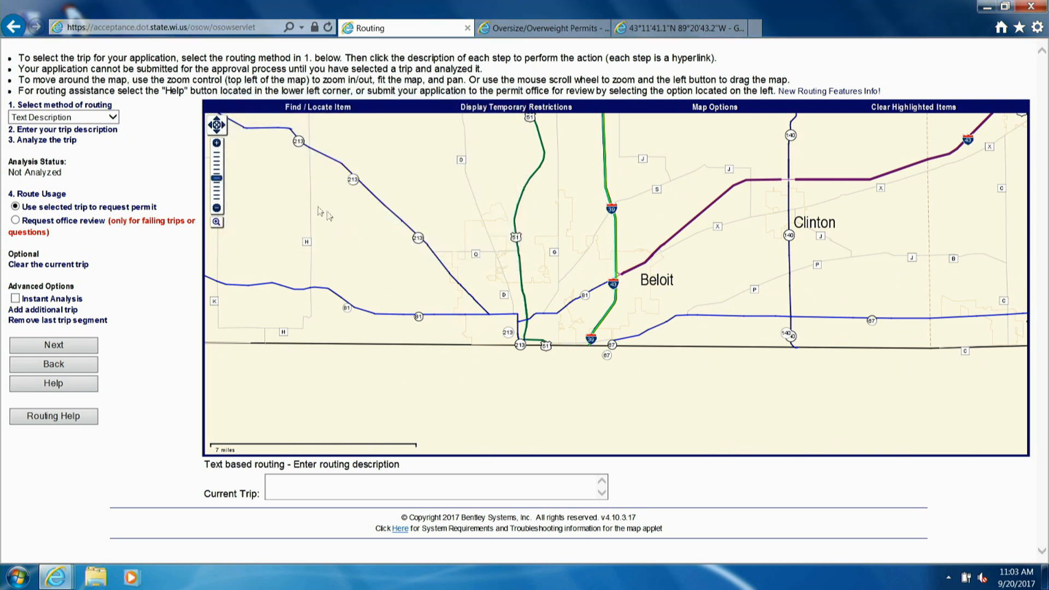
Analyze the trip and copy the coordinates of bridge B130091 from its restrictions report.
left_click(33, 142)
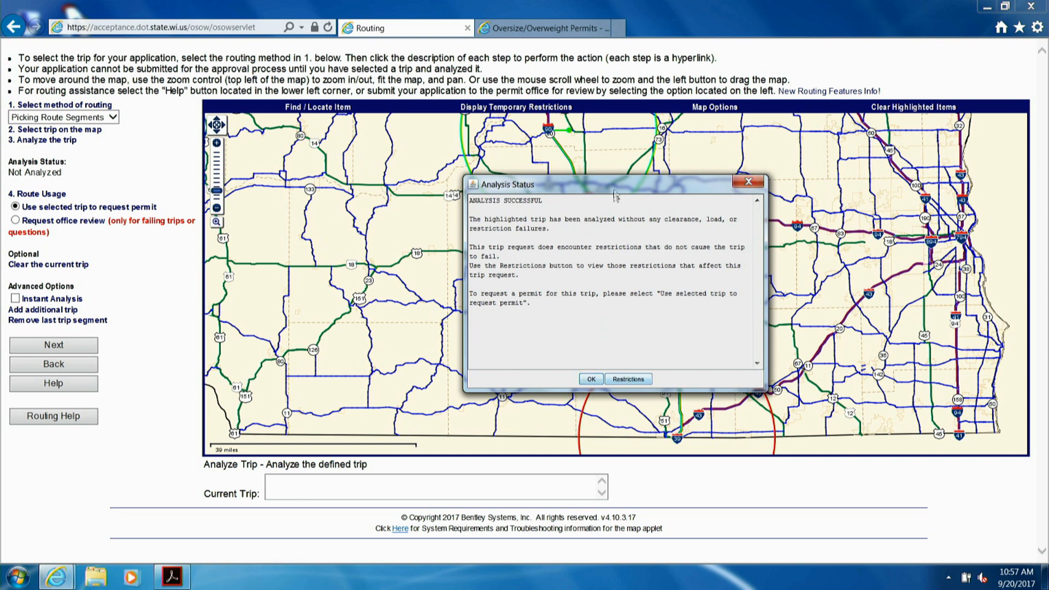
left_click(623, 380)
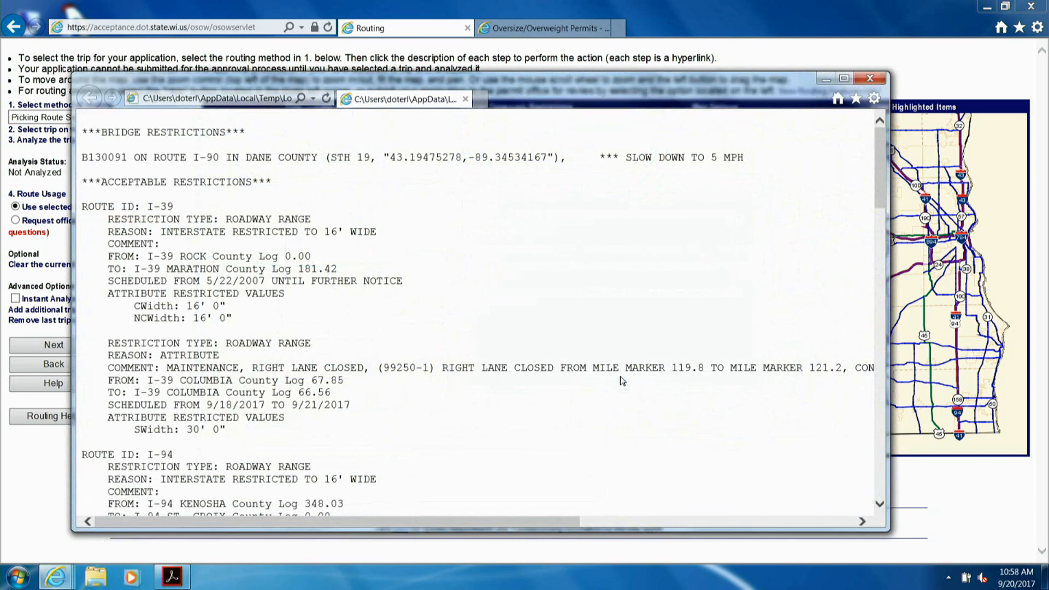
double_click(484, 157)
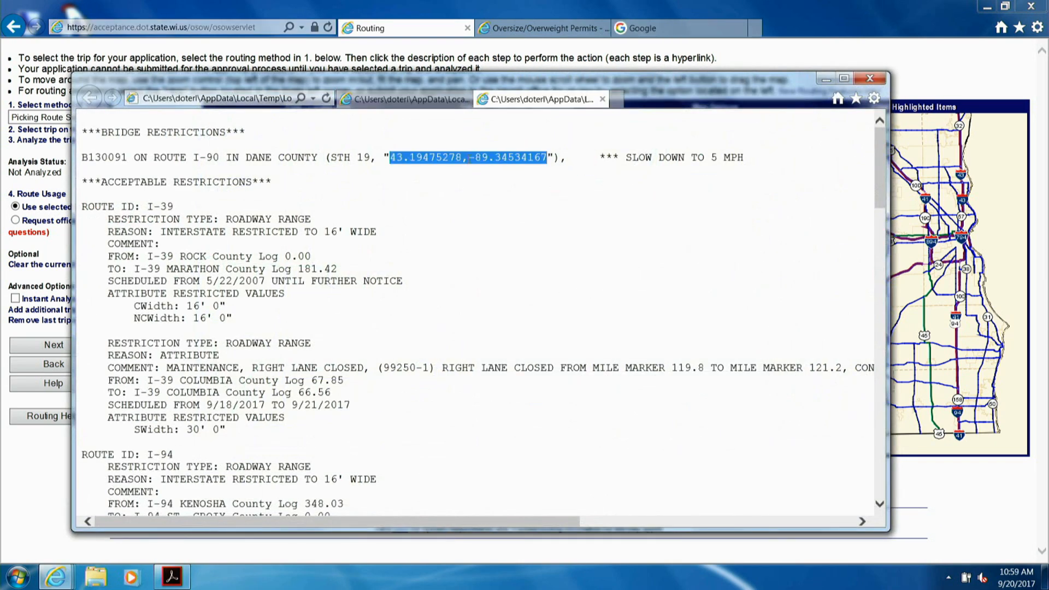
right_click(448, 159)
left_click(461, 185)
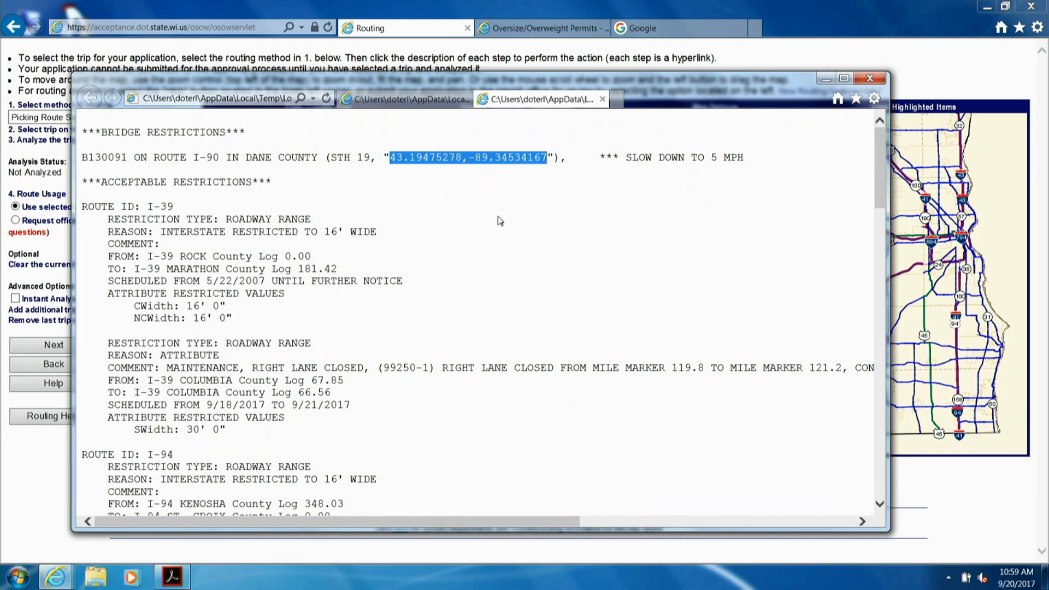
Close the analysis status, search Google for the copied coordinates 43.19475278,-89.34534167 and examine the bridge's location in Google Maps.
left_click(634, 31)
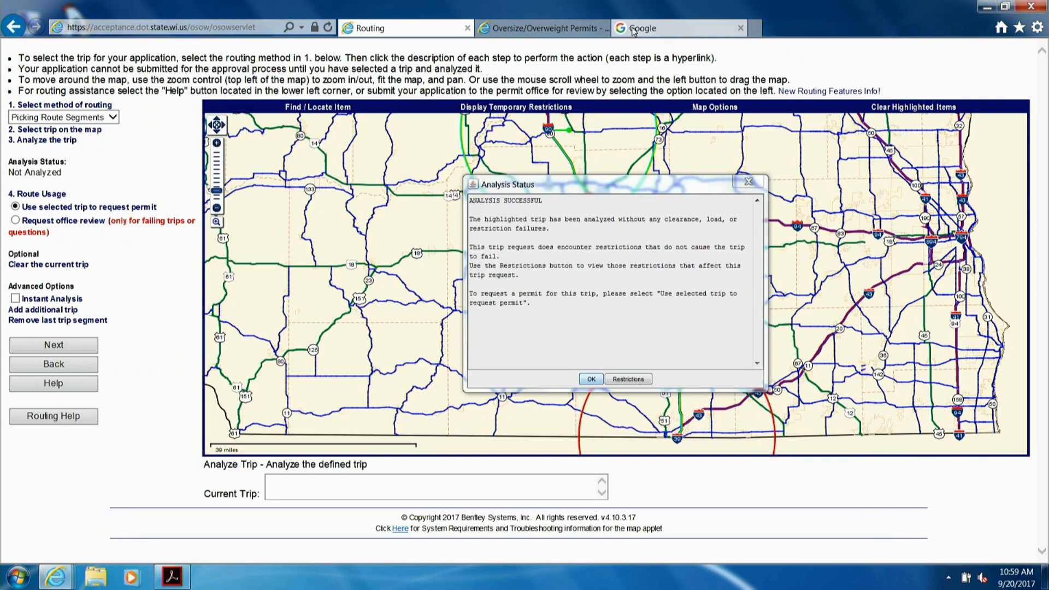
left_click(592, 378)
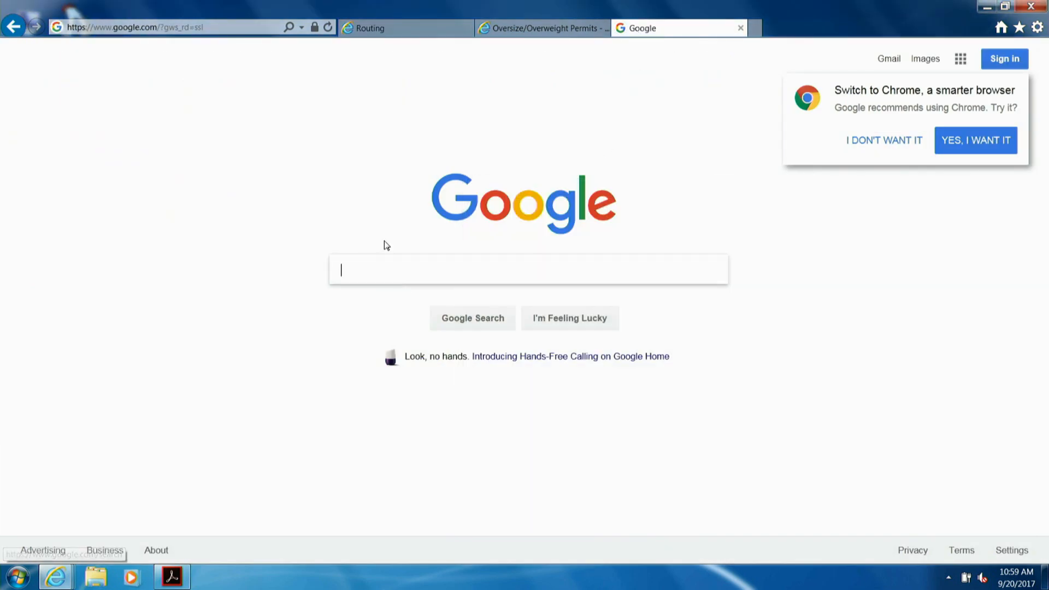
right_click(358, 271)
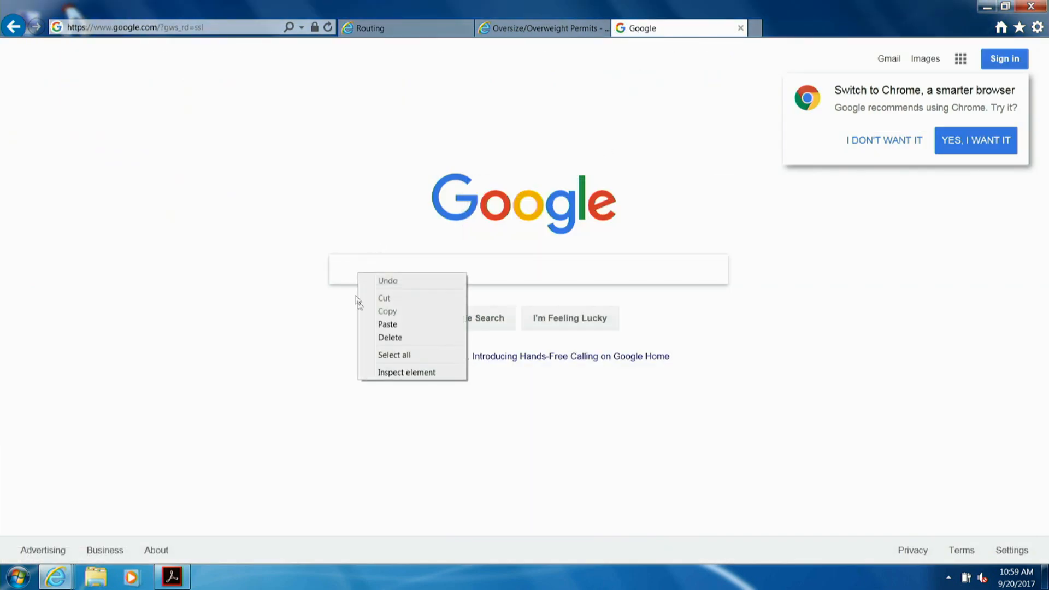
left_click(377, 329)
key("Return")
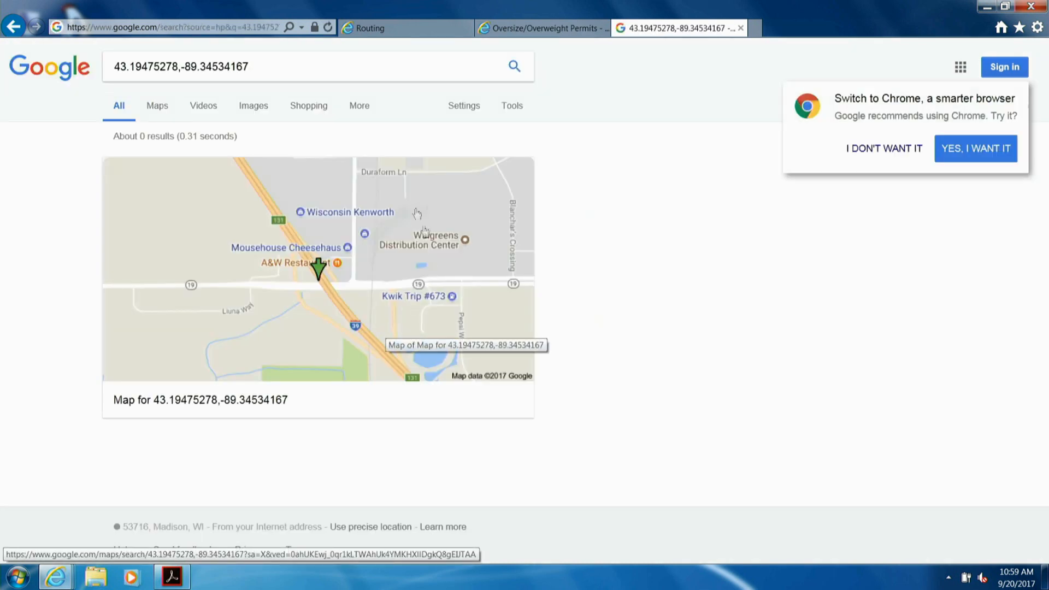
left_click(157, 107)
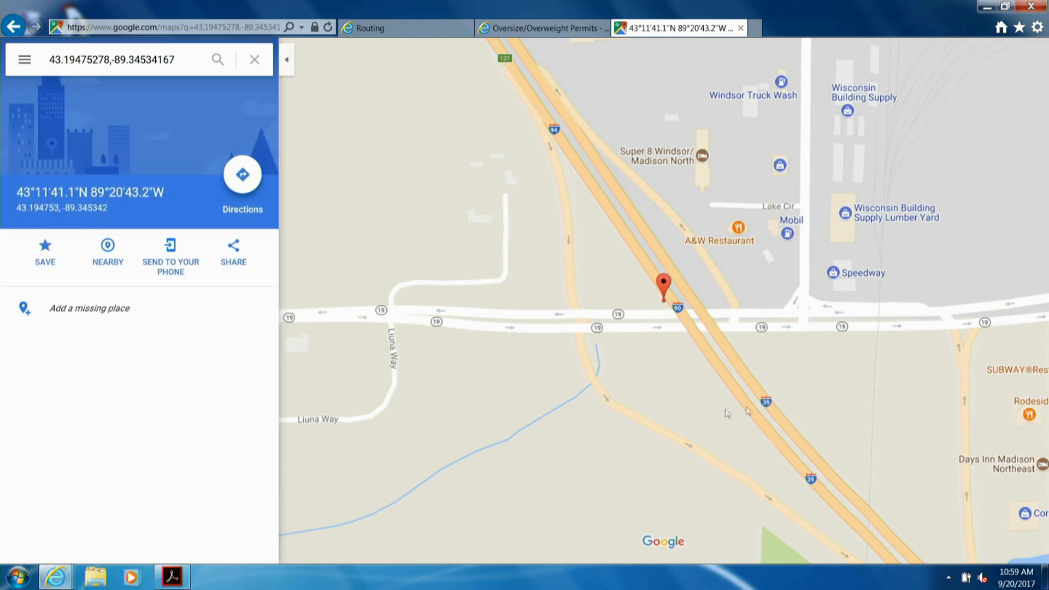
left_click_drag(684, 408, 661, 395)
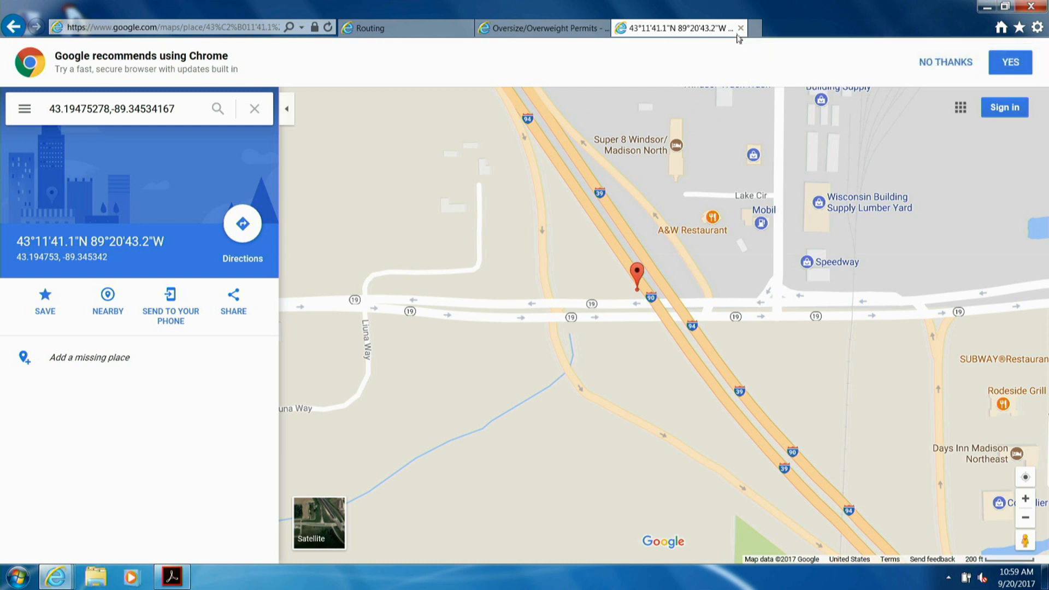
Return to the routing page, switch to the issued permit PDF in Adobe Acrobat and follow the coordinates of bridge B130091.
left_click(409, 29)
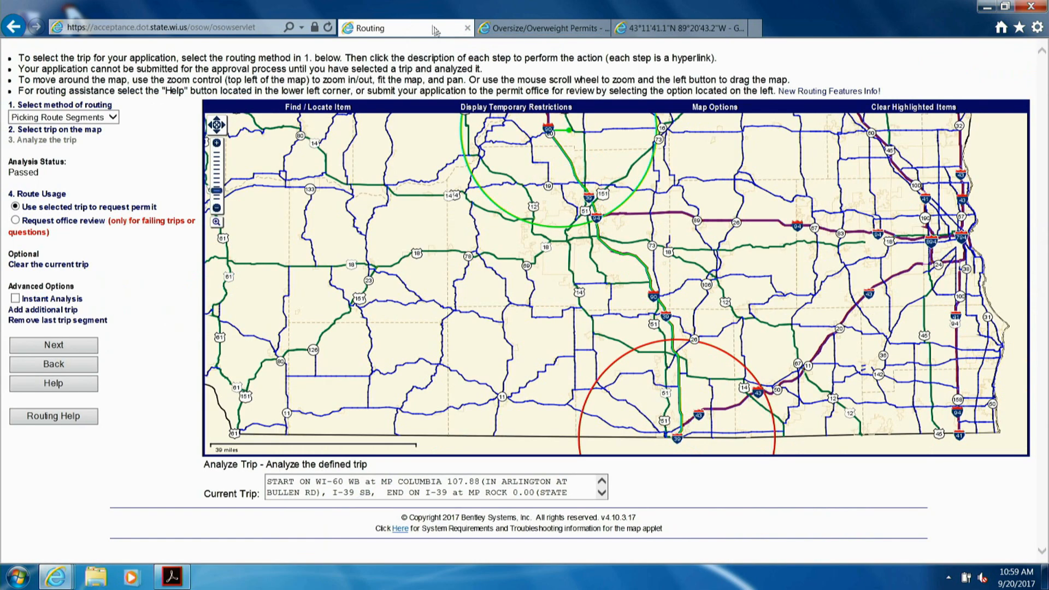
left_click(165, 583)
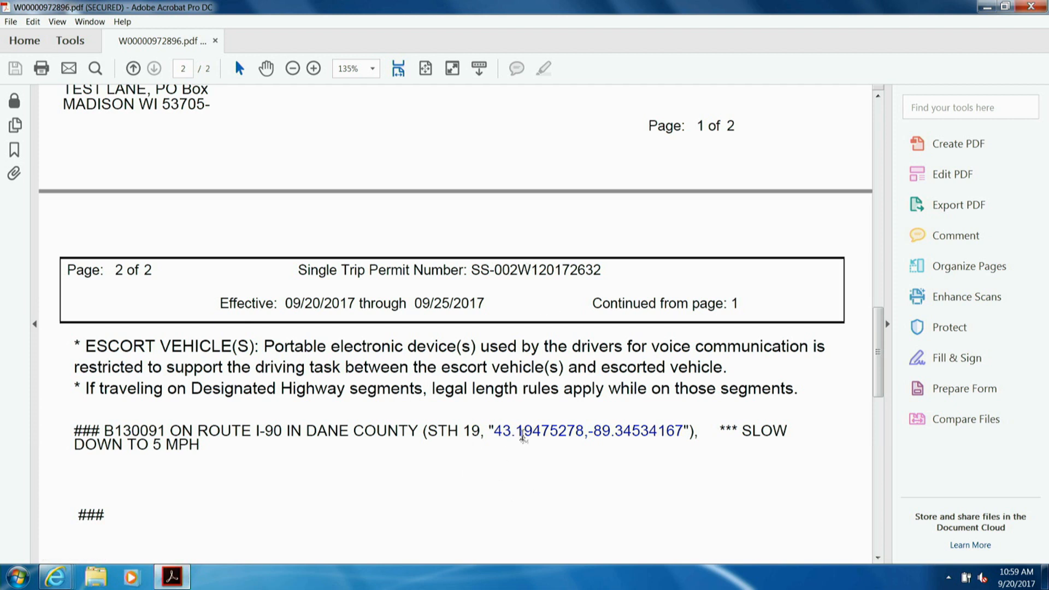
left_click(539, 434)
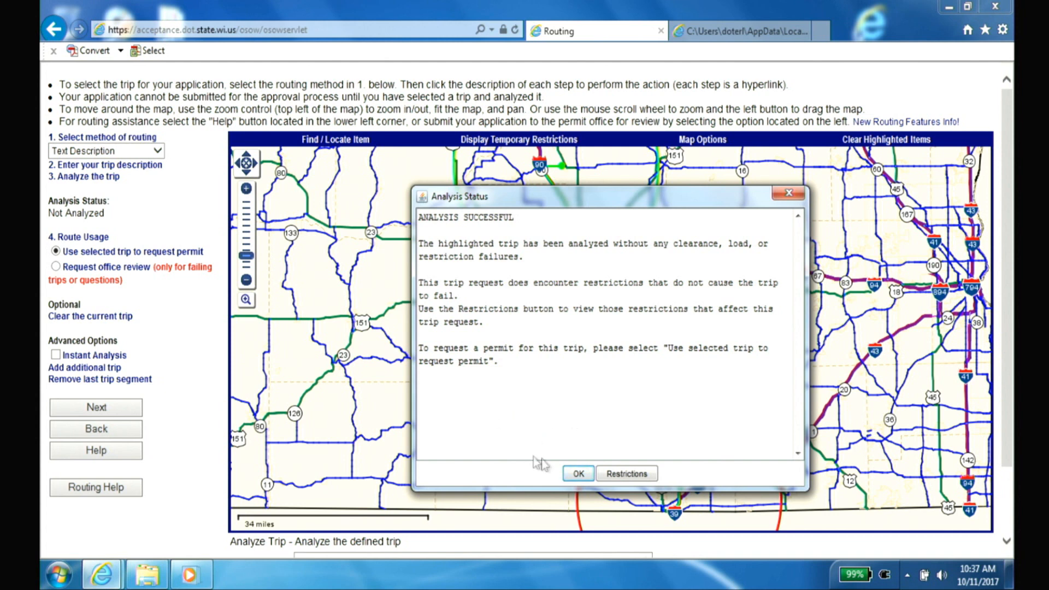
Accept the trip analysis and submit the single trip application for confirmation with the additional critical information left blank.
left_click(579, 475)
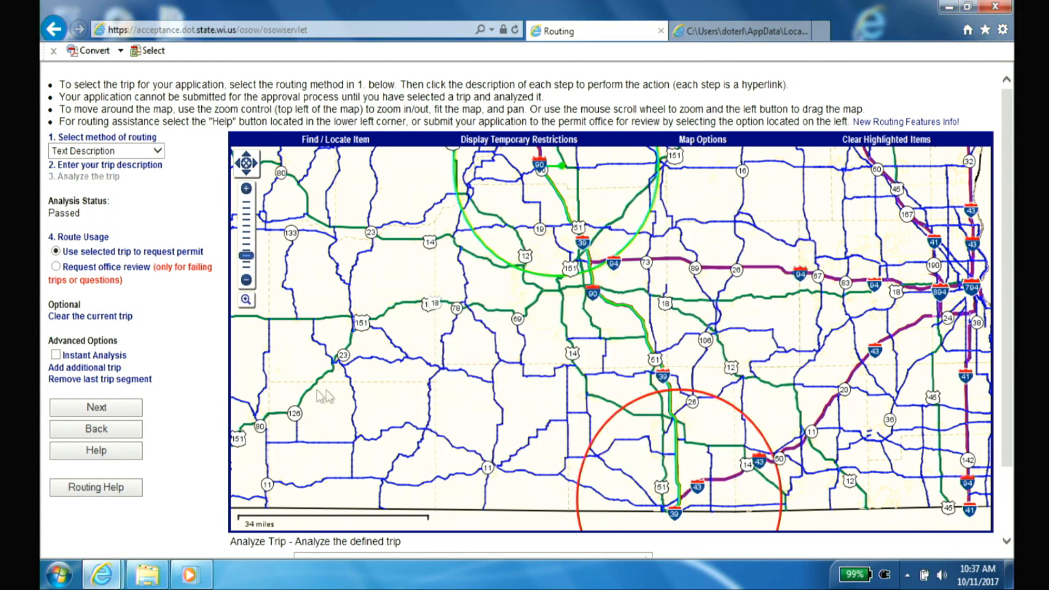
left_click(76, 411)
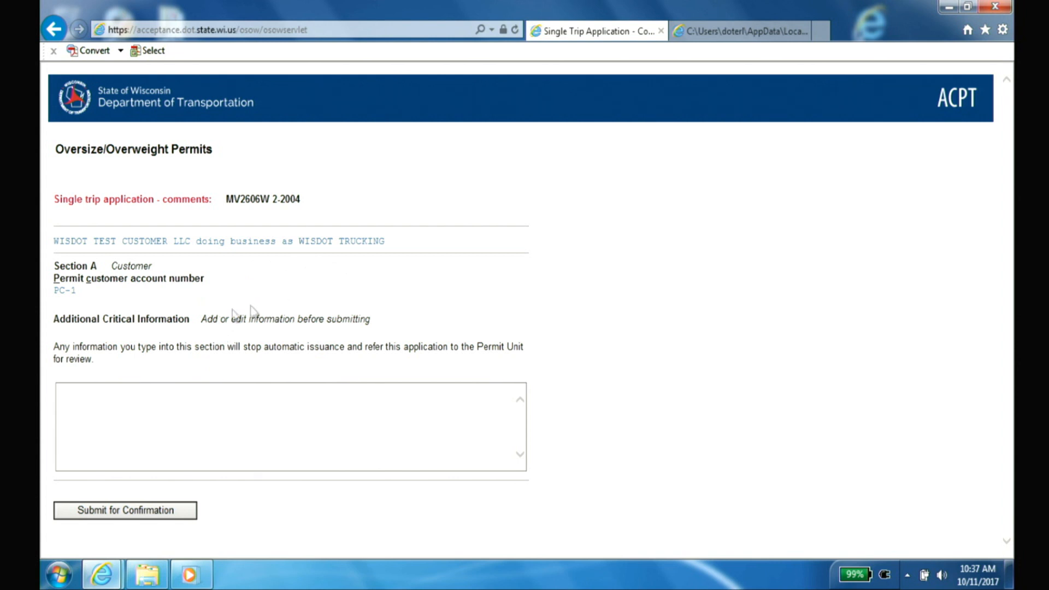
left_click(74, 508)
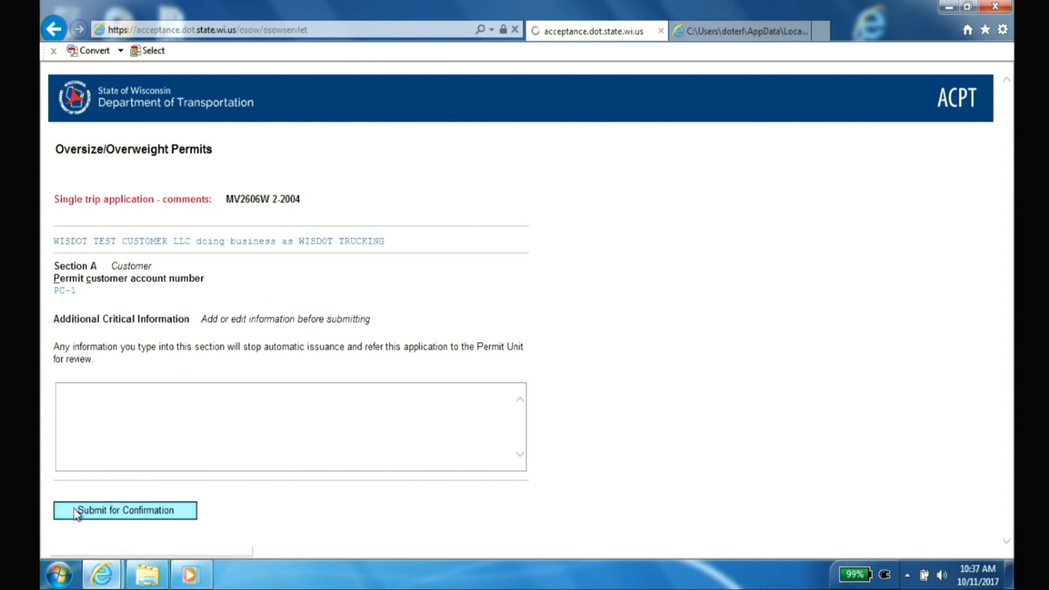
Confirm the single trip permit application at the end of its review page and close the permit response.
left_click(578, 337)
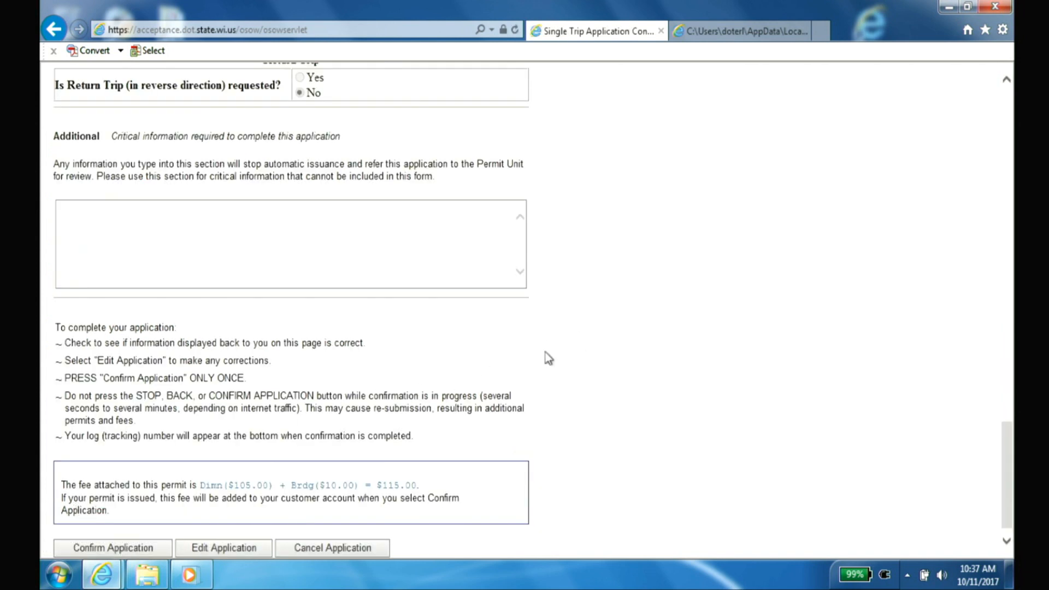
scroll(545, 353, "down", 1)
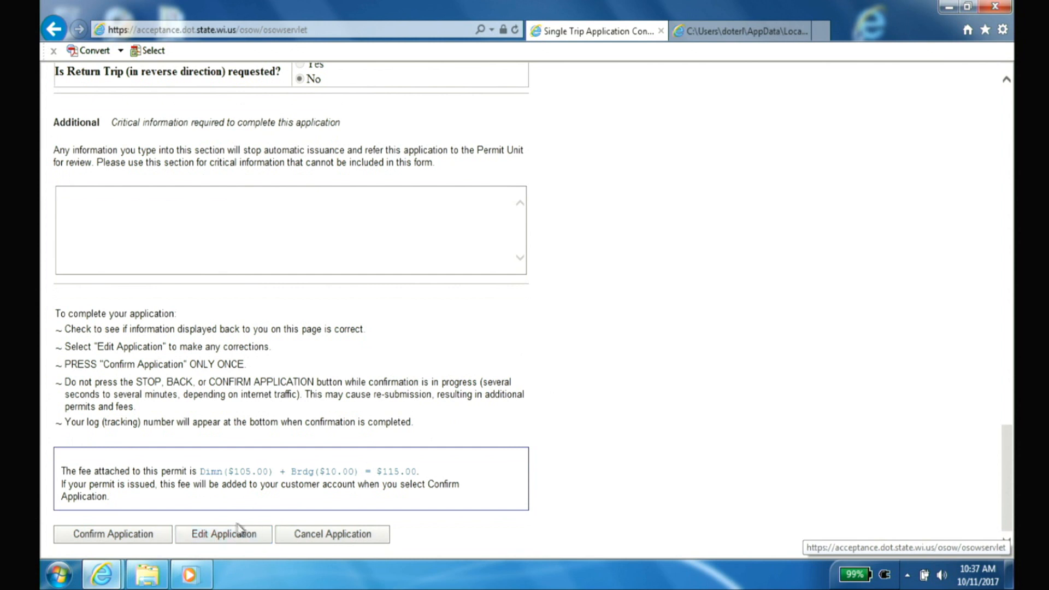
left_click(109, 537)
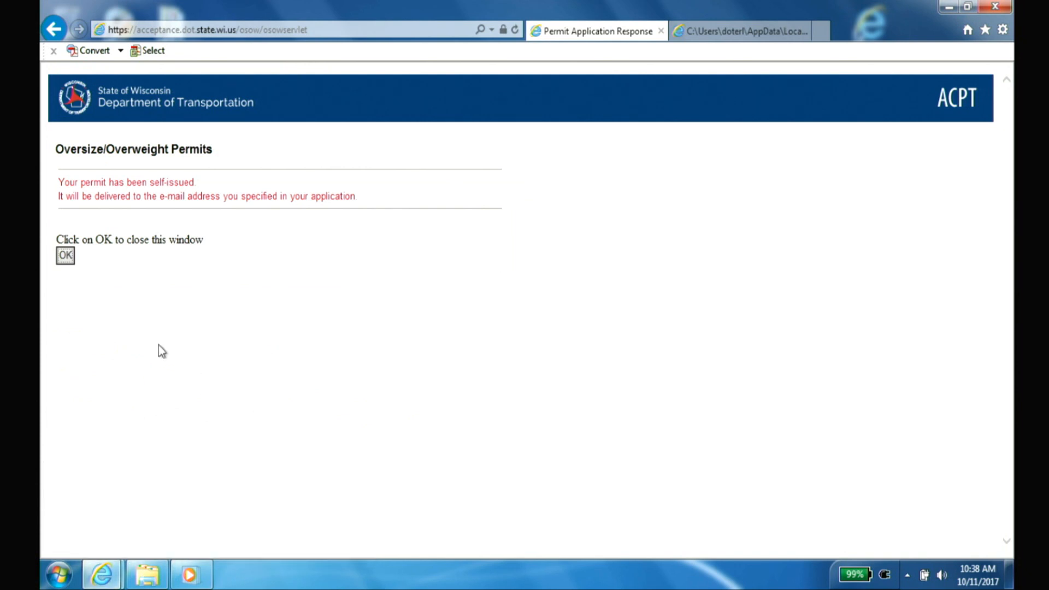
left_click(65, 255)
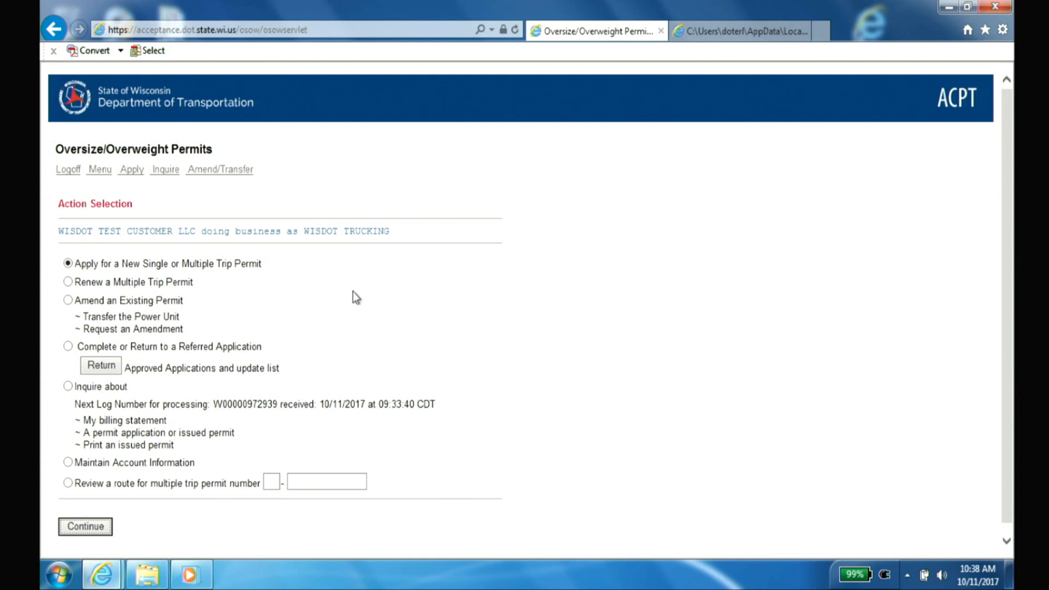
Choose to complete or return to a referred application, request the approved applications list, and go back to the action selection.
left_click(69, 347)
left_click(101, 365)
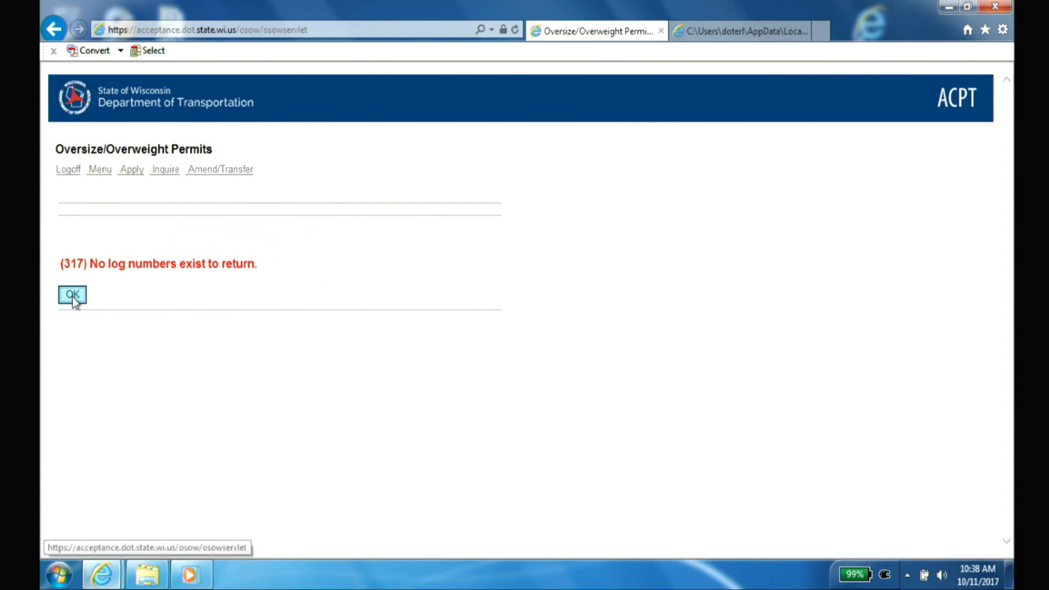
left_click(73, 299)
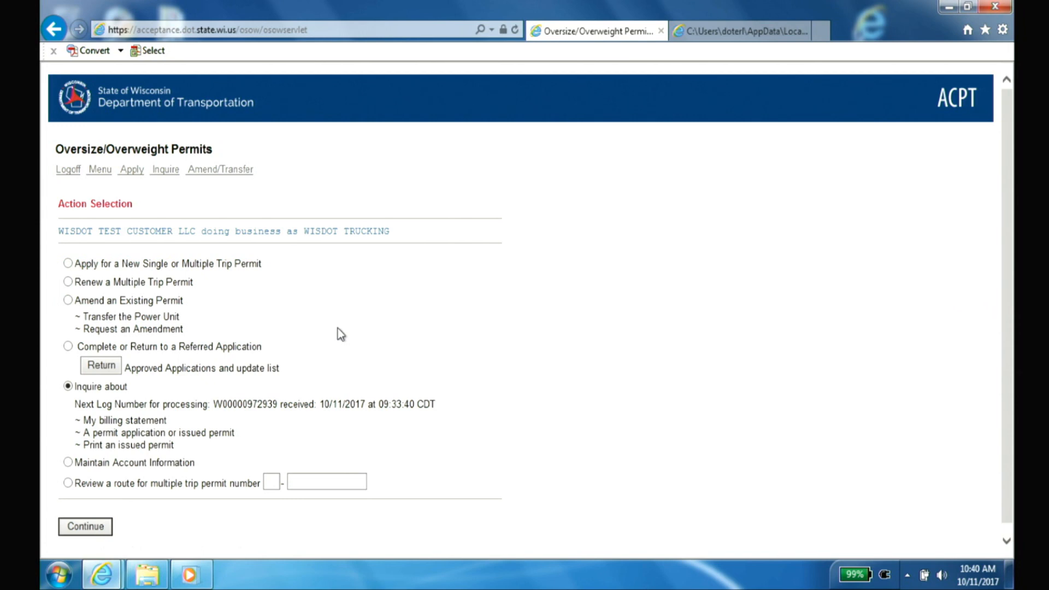